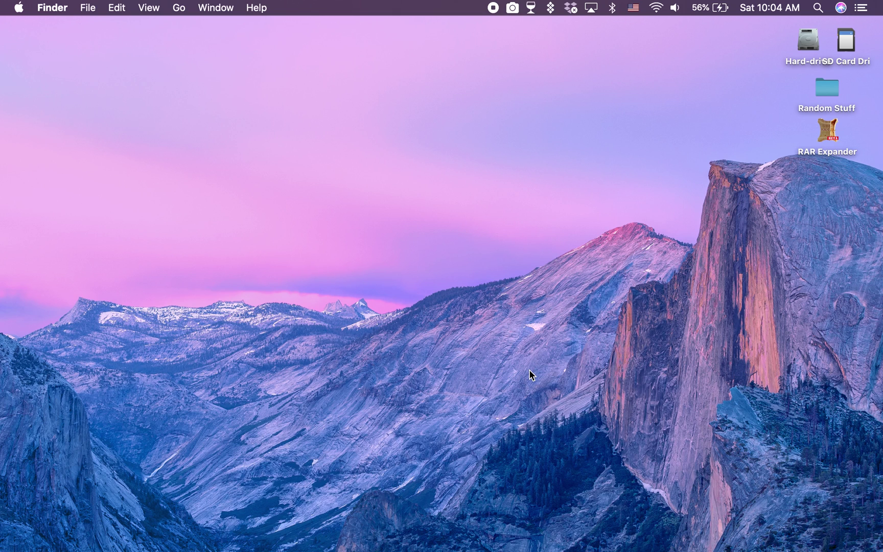
# Download user.rar from its MediaFire page in Firefox and place the saved archive on the desktop
pyautogui.hotkey('ctrl', 'Right')
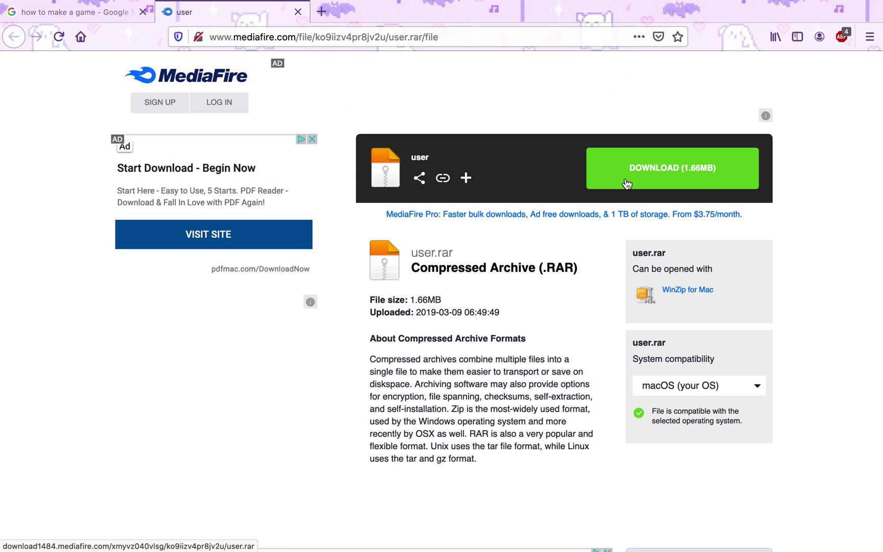
pyautogui.click(627, 184)
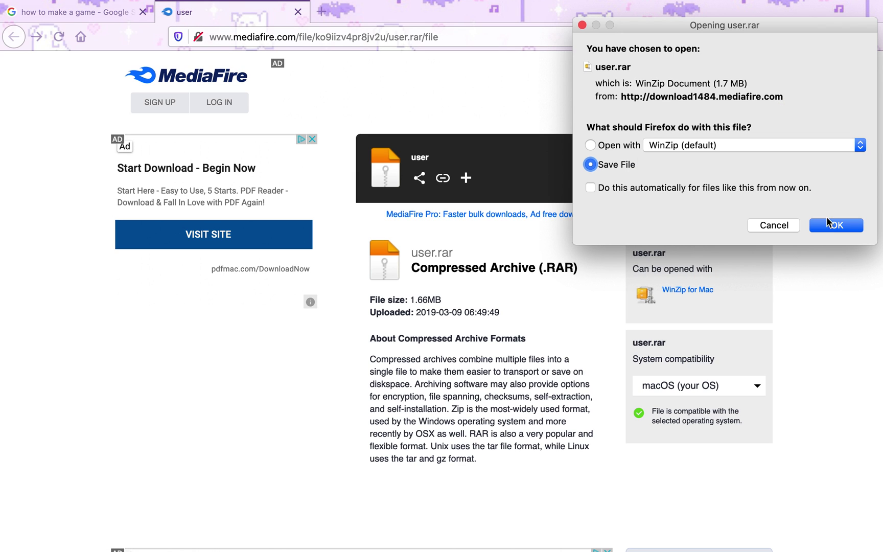
pyautogui.click(835, 225)
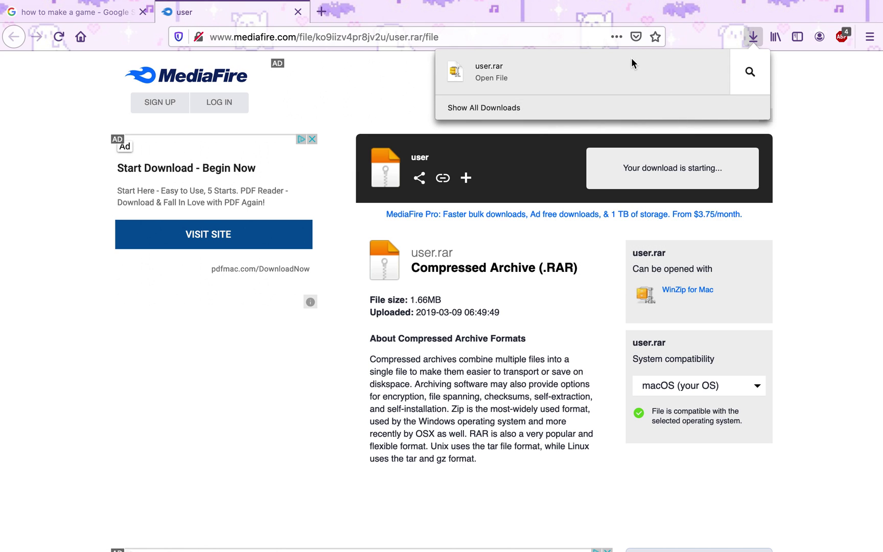
pyautogui.moveTo(541, 73); pyautogui.dragTo(267, 243)
pyautogui.click(270, 310)
# Extract user.rar with RAR Expander, choosing the Desktop as the destination folder
pyautogui.rightClick(256, 246)
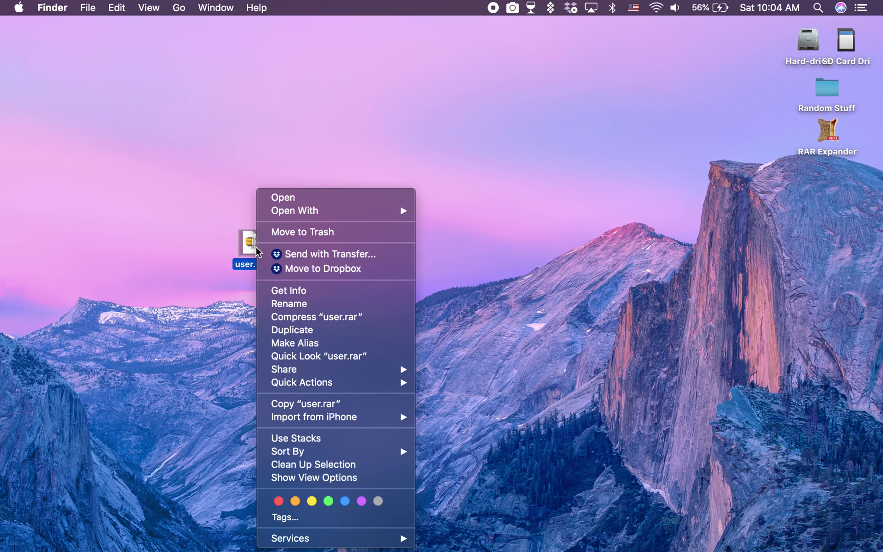
pyautogui.moveTo(292, 212)
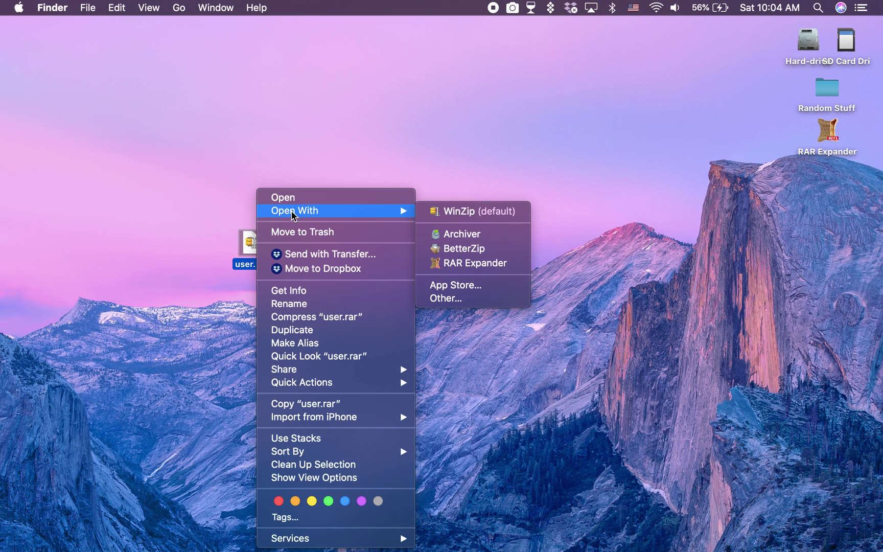
pyautogui.click(454, 260)
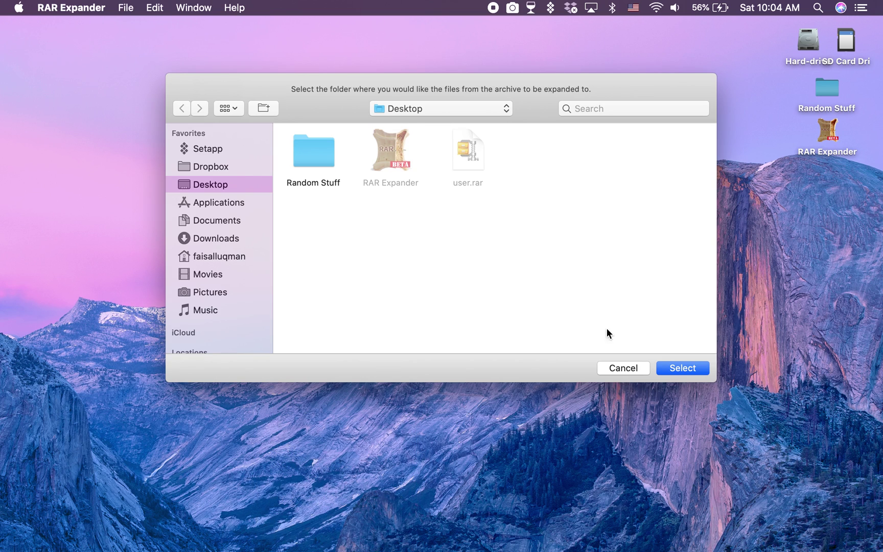
pyautogui.click(672, 367)
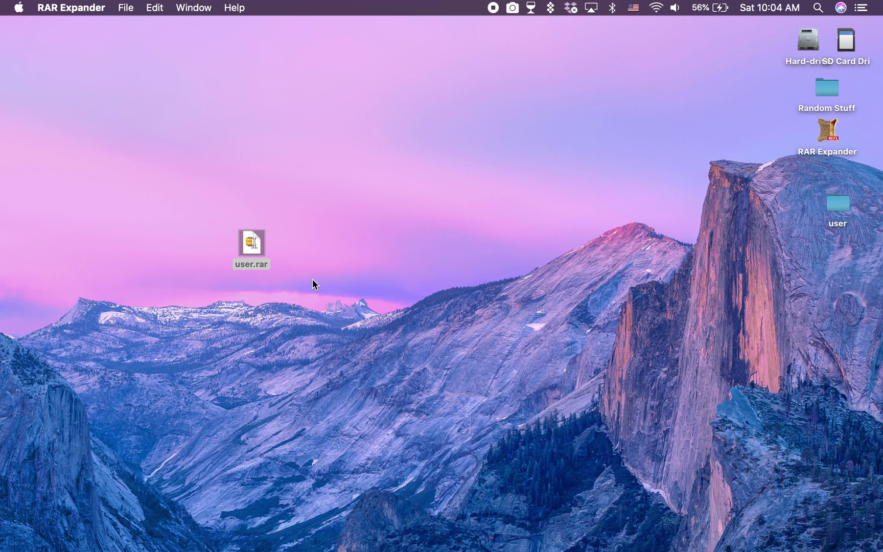
# Discard the user.rar archive in the Trash and move the extracted user folder to the middle of the desktop
pyautogui.moveTo(251, 244); pyautogui.dragTo(838, 529)
pyautogui.moveTo(838, 204); pyautogui.dragTo(522, 200)
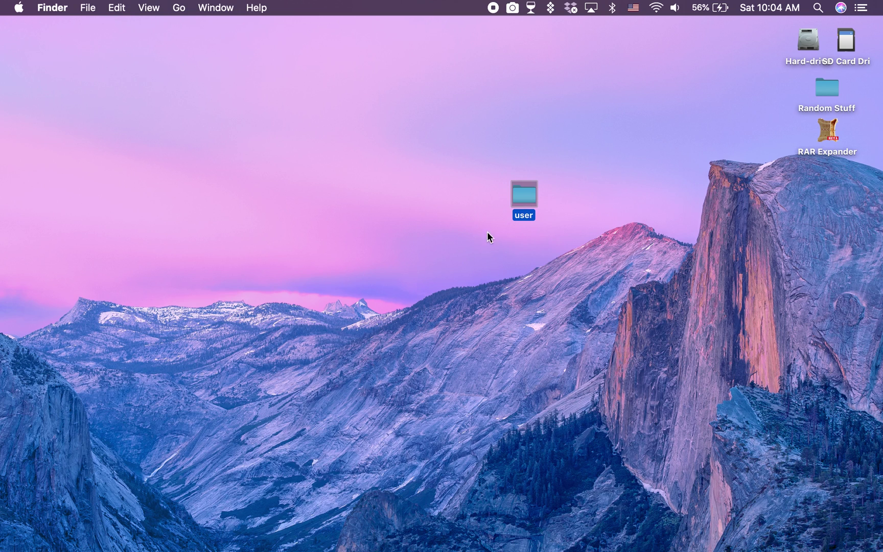
pyautogui.click(499, 207)
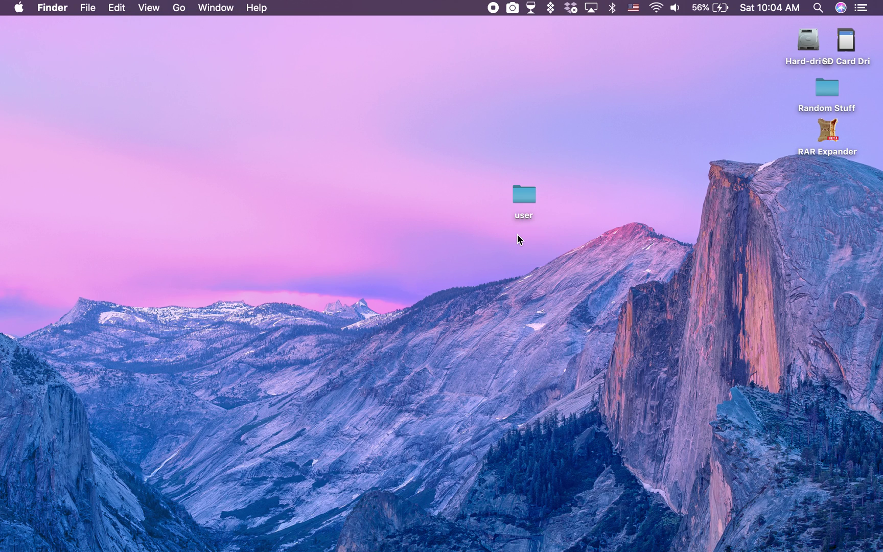
# Examine the contents of the inner user folder, then close its window and shift the desktop user folder aside
pyautogui.doubleClick(530, 196)
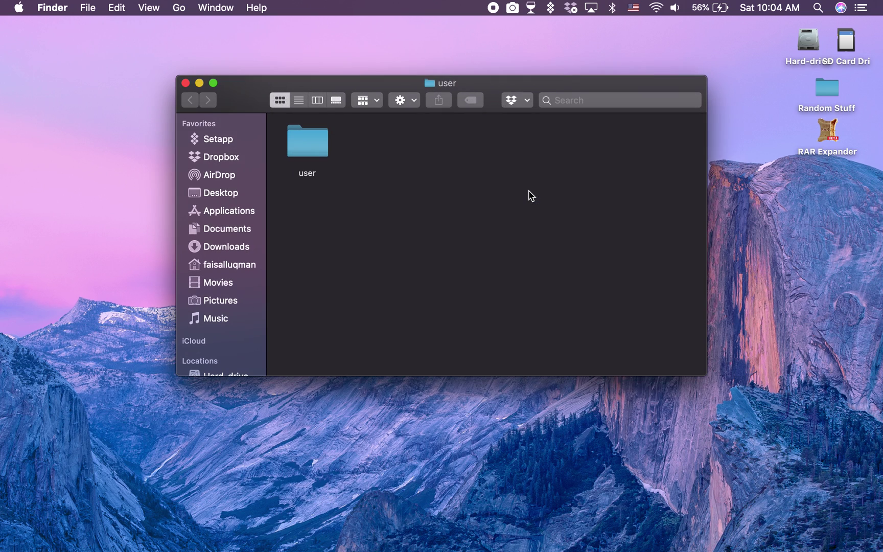
pyautogui.doubleClick(314, 135)
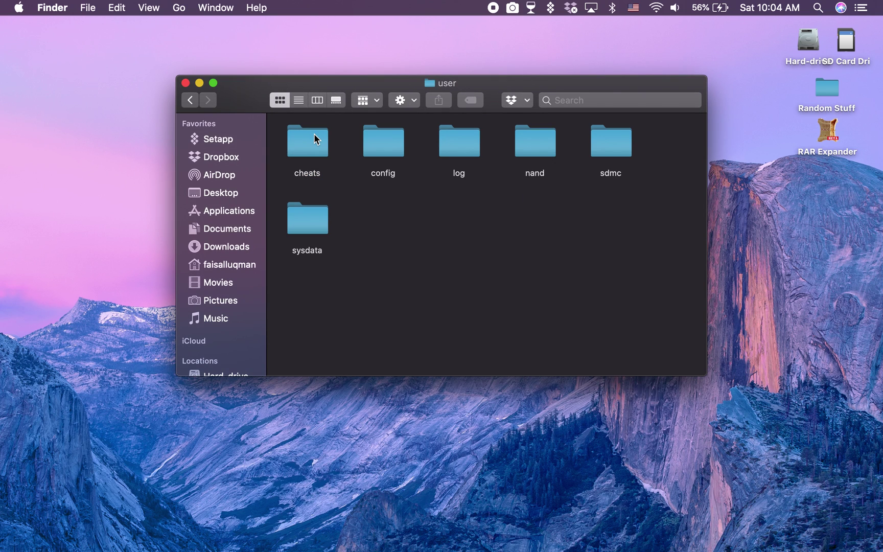
pyautogui.click(185, 83)
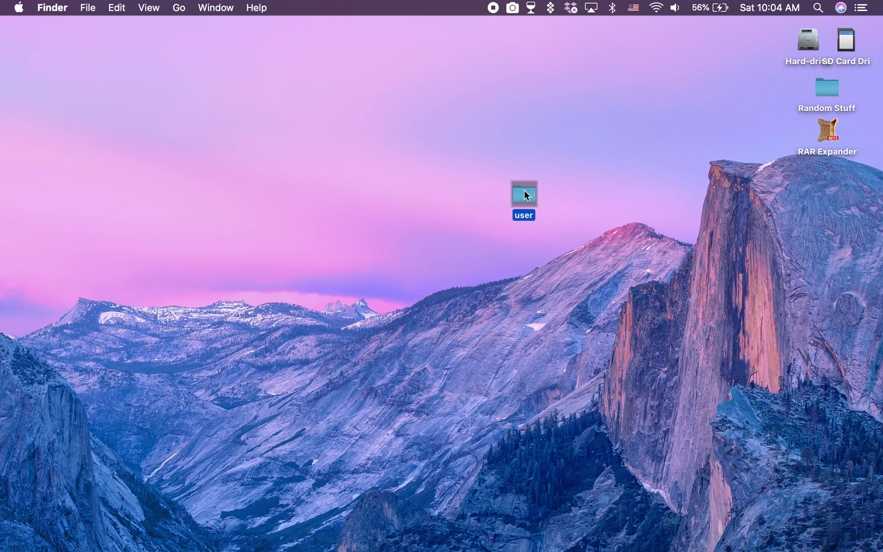
pyautogui.moveTo(527, 195); pyautogui.dragTo(722, 198)
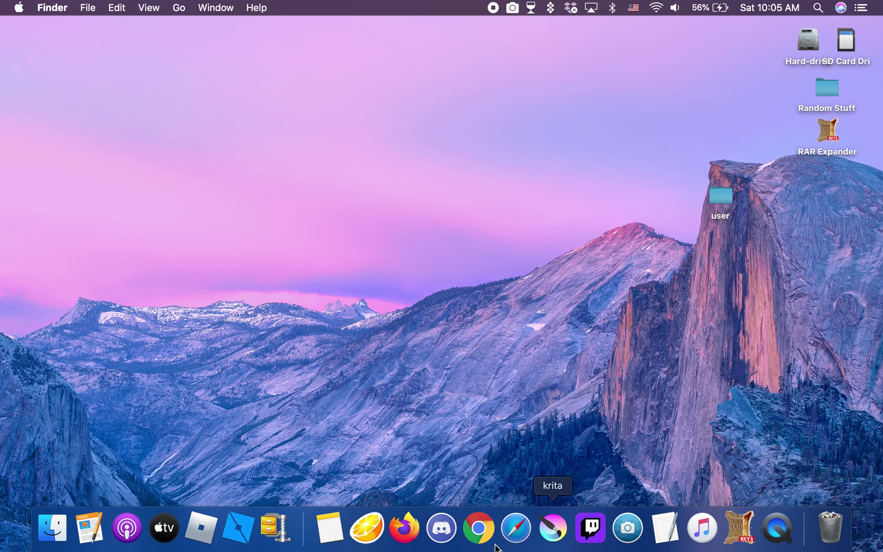
# Switch to Citra, open its Citra data folder in Finder and minimize the emulator window
pyautogui.click(366, 528)
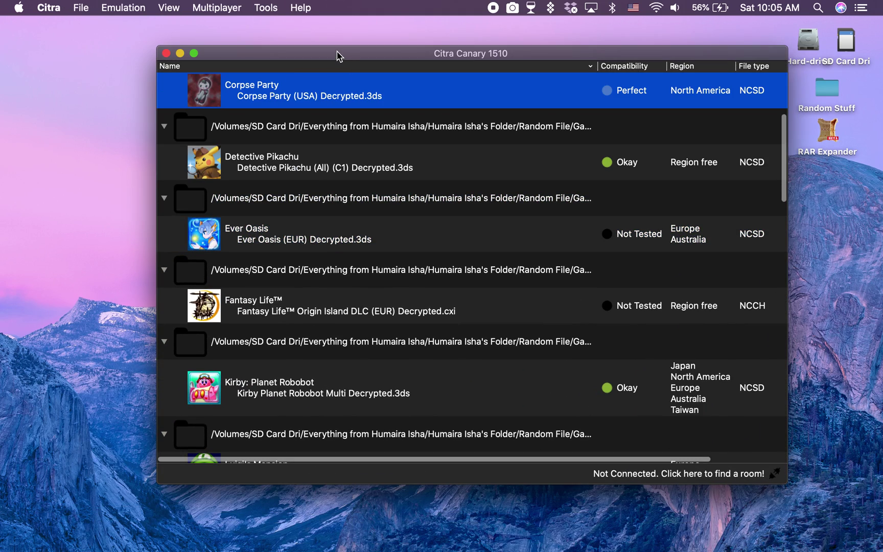
pyautogui.moveTo(340, 55); pyautogui.dragTo(252, 59)
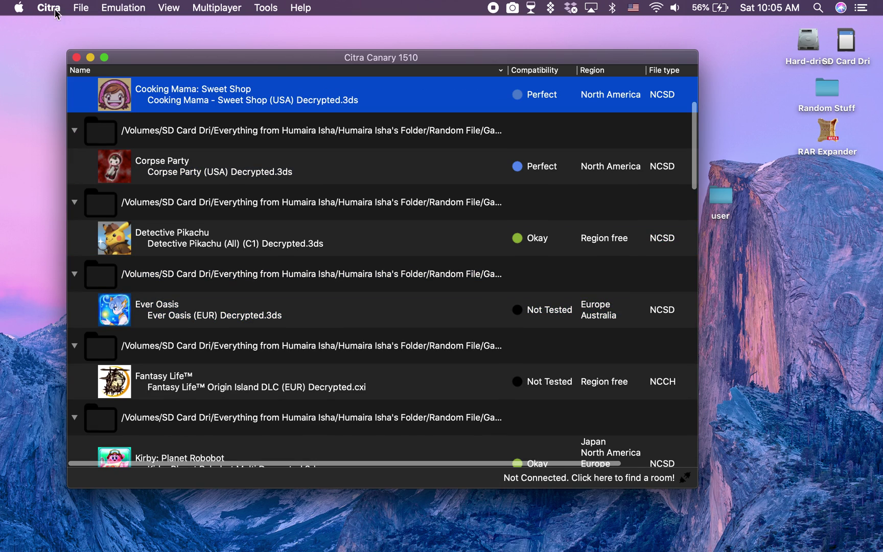
pyautogui.click(88, 9)
pyautogui.moveTo(101, 84)
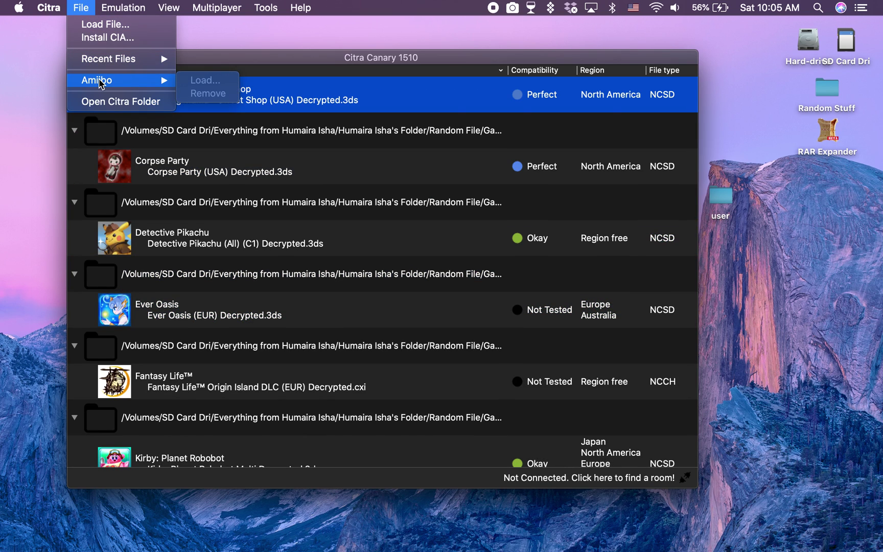
pyautogui.click(122, 102)
pyautogui.moveTo(208, 167); pyautogui.dragTo(176, 141)
pyautogui.click(90, 57)
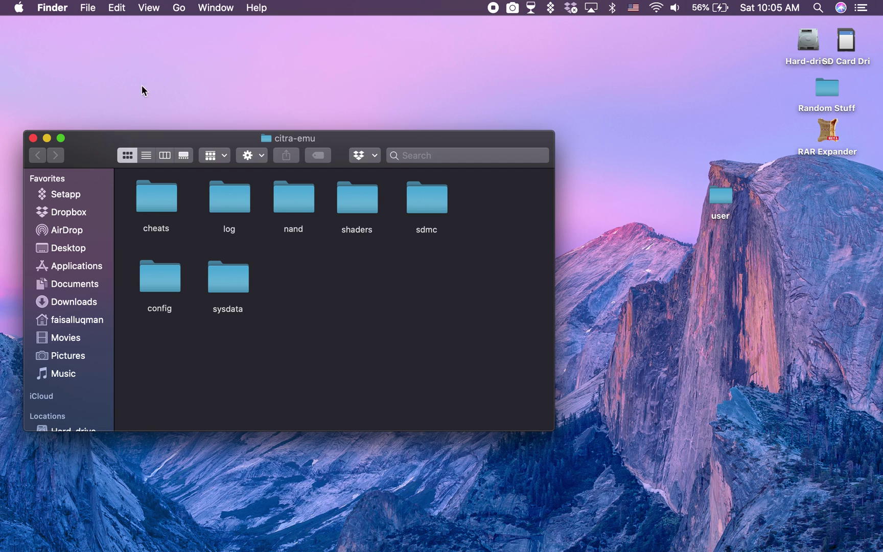
# Open the inner user folder from the desktop and arrange its window so the citra-emu folder contents stay visible
pyautogui.doubleClick(727, 202)
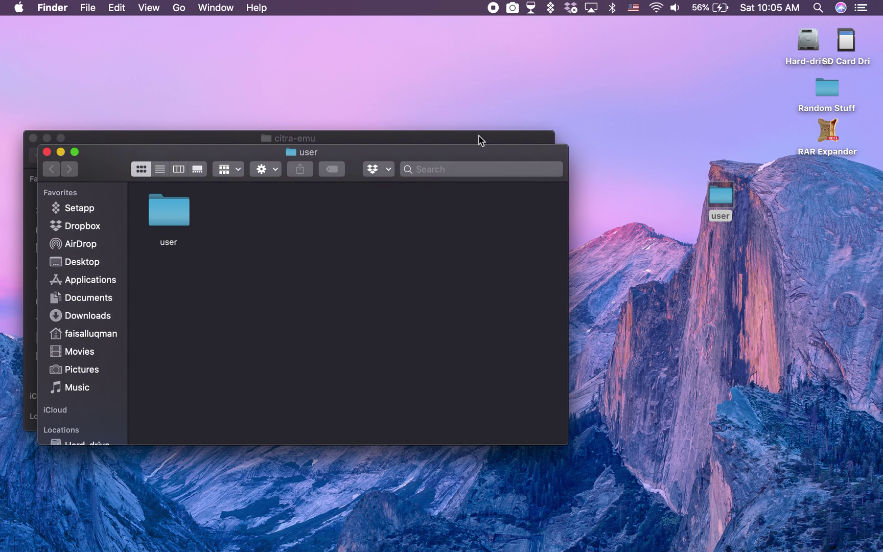
pyautogui.moveTo(335, 145); pyautogui.dragTo(882, 118)
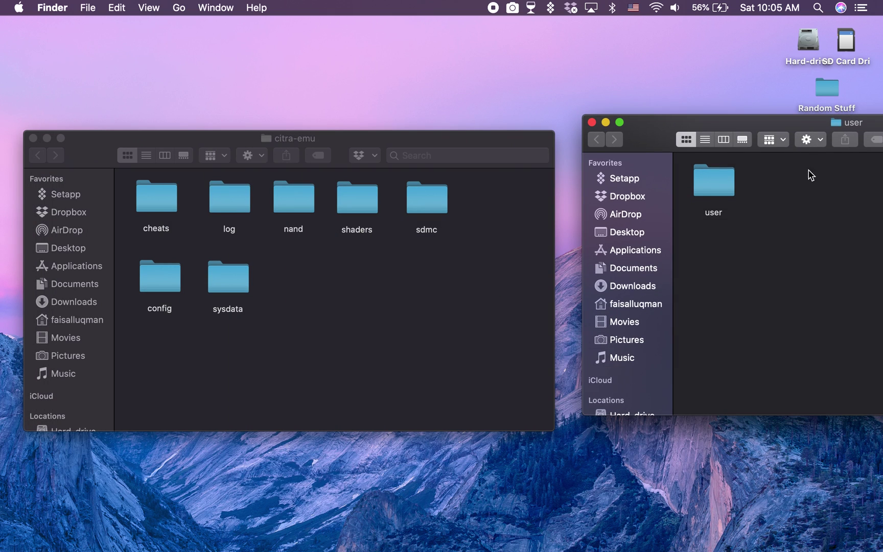
pyautogui.doubleClick(701, 181)
pyautogui.click(731, 228)
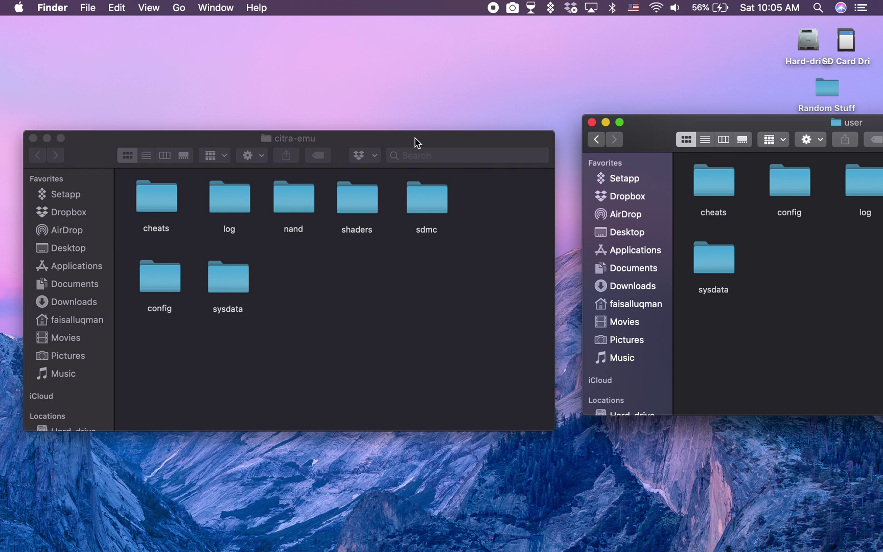
pyautogui.moveTo(415, 138); pyautogui.dragTo(357, 75)
pyautogui.moveTo(786, 134); pyautogui.dragTo(470, 189)
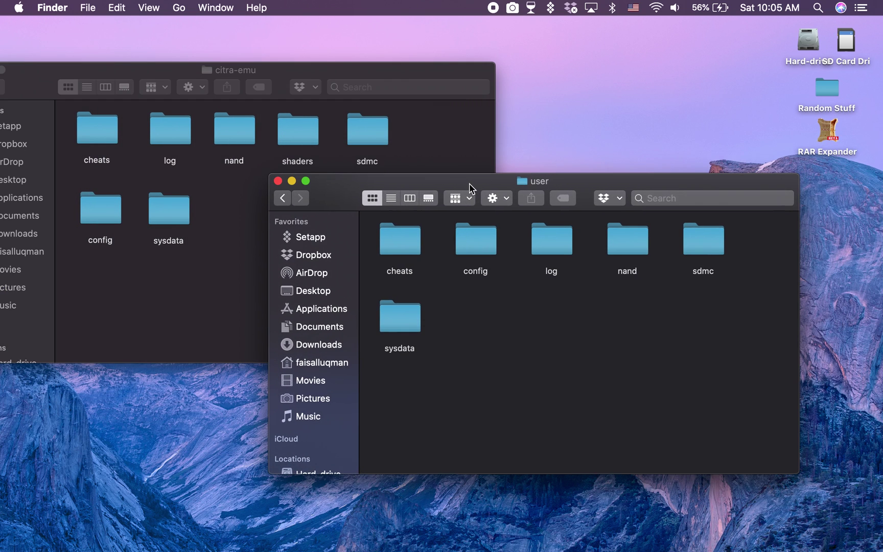
pyautogui.moveTo(334, 183); pyautogui.dragTo(304, 207)
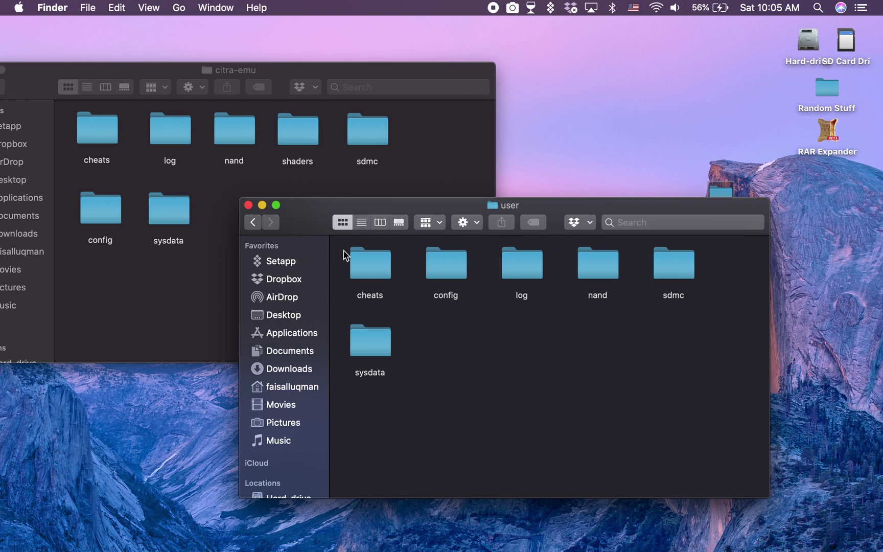
# Move the cheats, config, log, nand, sdmc and sysdata folders from user into citra-emu, replacing the existing folders
pyautogui.moveTo(337, 252); pyautogui.dragTo(685, 496)
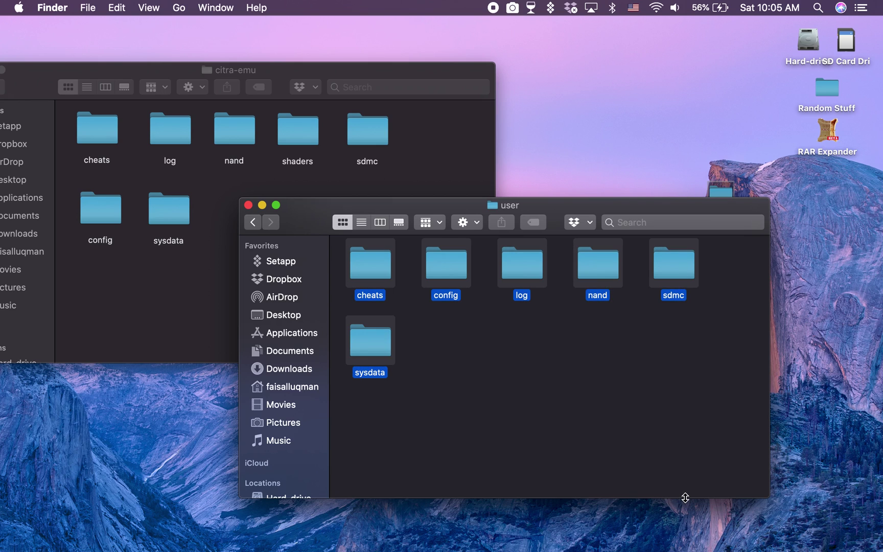
pyautogui.click(605, 281)
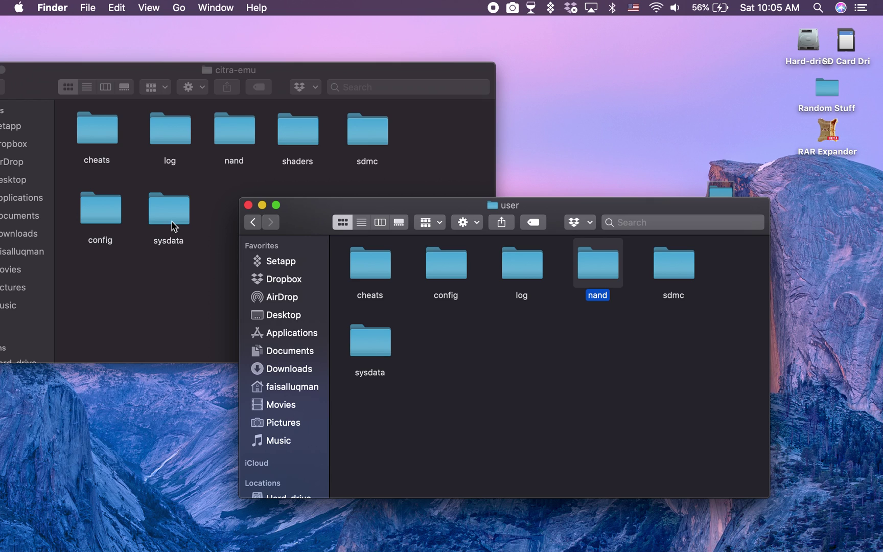
pyautogui.moveTo(335, 260); pyautogui.dragTo(617, 303)
pyautogui.moveTo(527, 276); pyautogui.dragTo(216, 164)
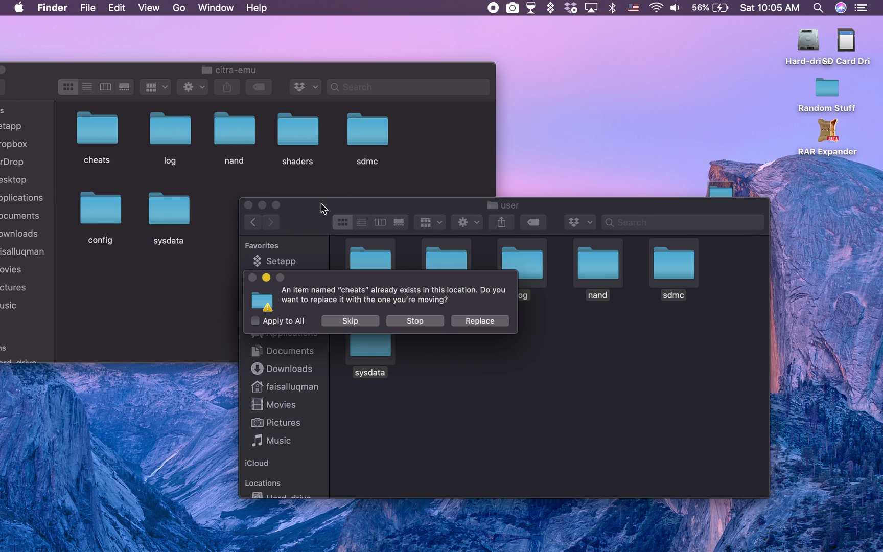
pyautogui.moveTo(323, 222); pyautogui.dragTo(572, 244)
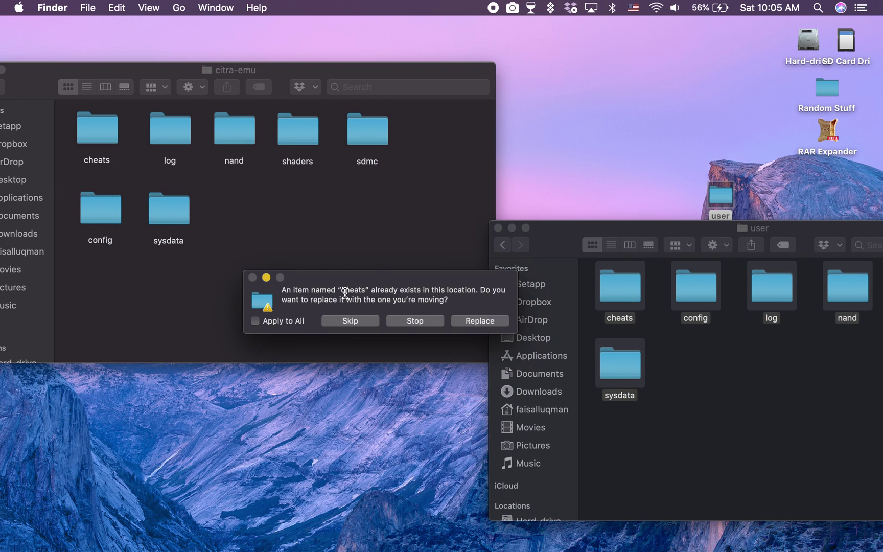
pyautogui.click(482, 320)
pyautogui.click(482, 321)
pyautogui.click(482, 321)
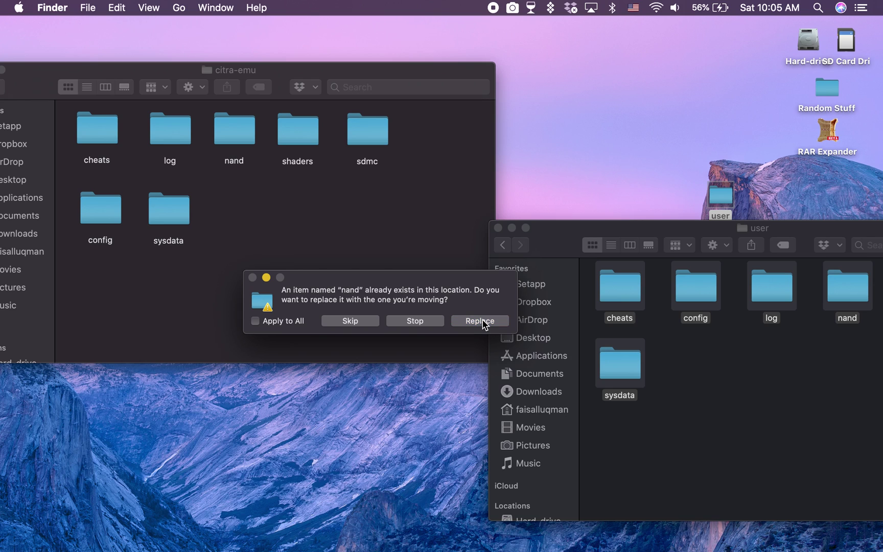
pyautogui.click(482, 321)
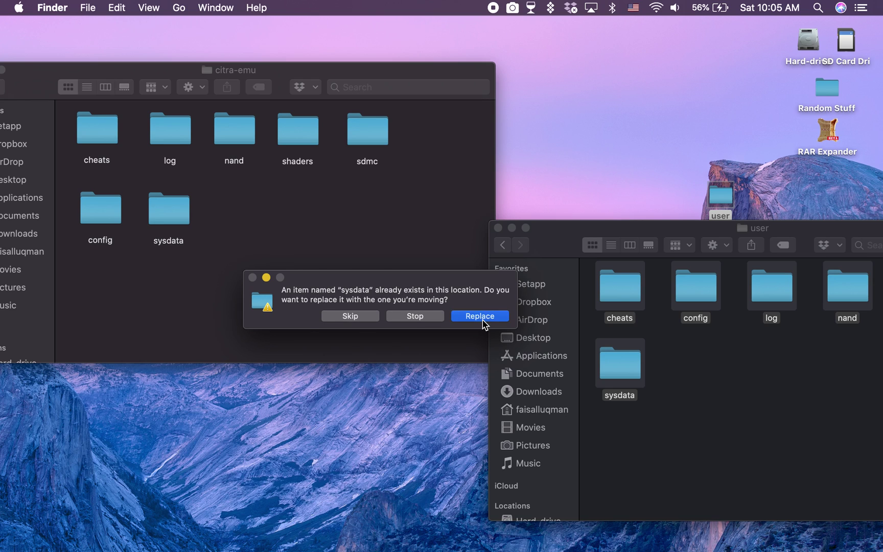
pyautogui.click(482, 320)
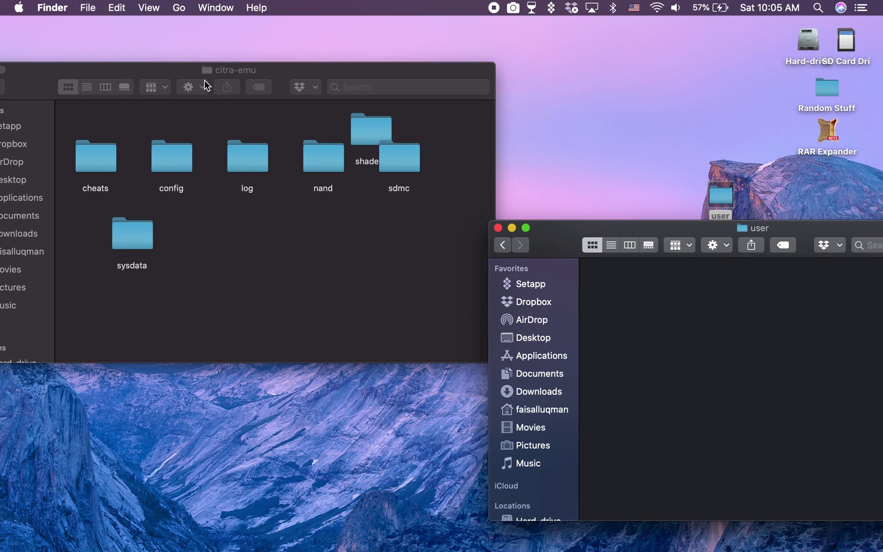
# Close the emptied user folder window and the citra-emu folder window
pyautogui.moveTo(210, 83); pyautogui.dragTo(282, 94)
pyautogui.click(630, 230)
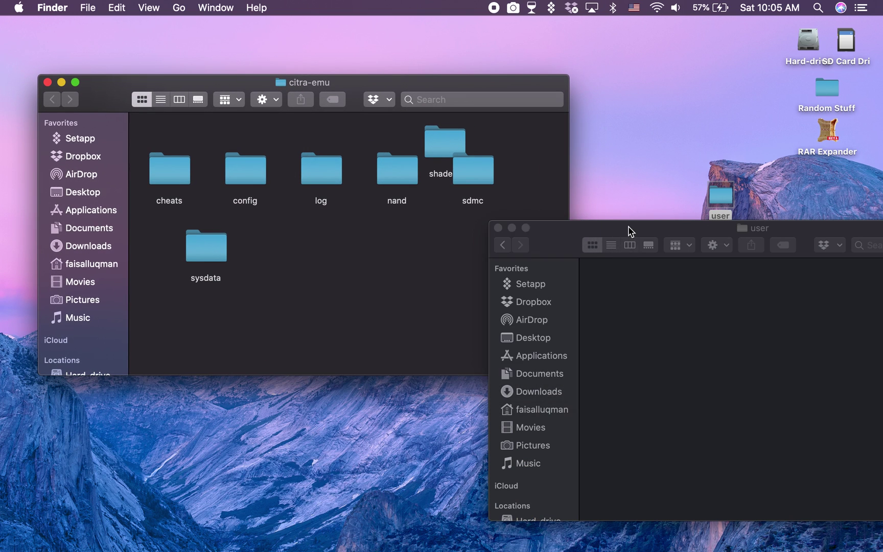
pyautogui.click(497, 228)
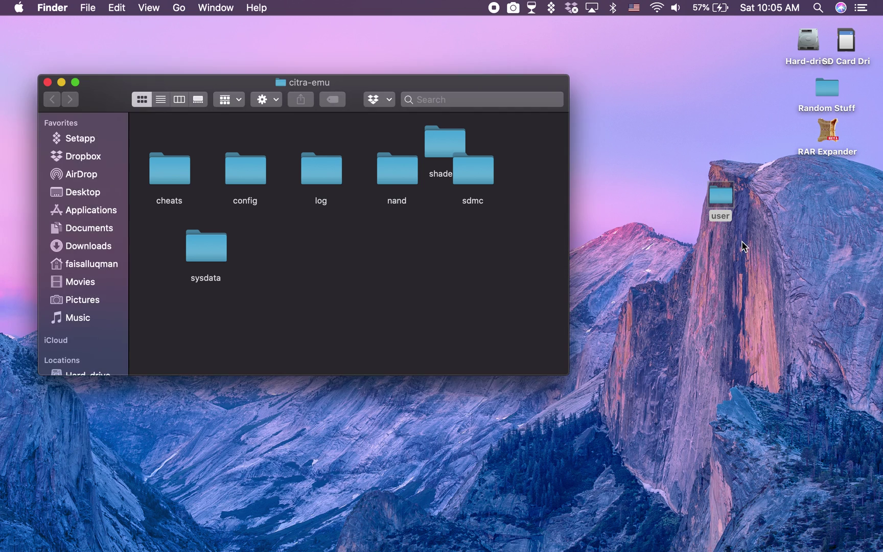
pyautogui.rightClick(325, 162)
pyautogui.click(290, 138)
pyautogui.click(48, 82)
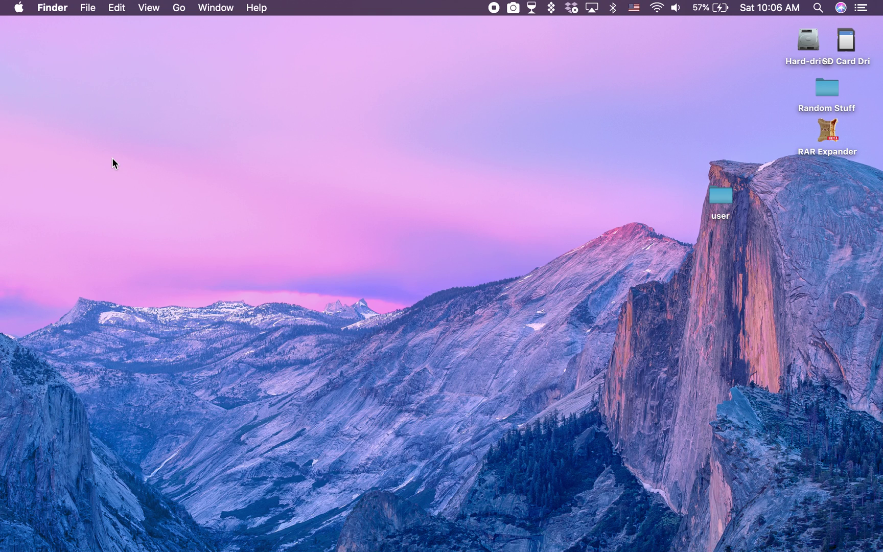
# Switch back to Citra, launch Tomodachi Life and decline carrying over the demo-version data
pyautogui.moveTo(405, 549)
pyautogui.click(368, 532)
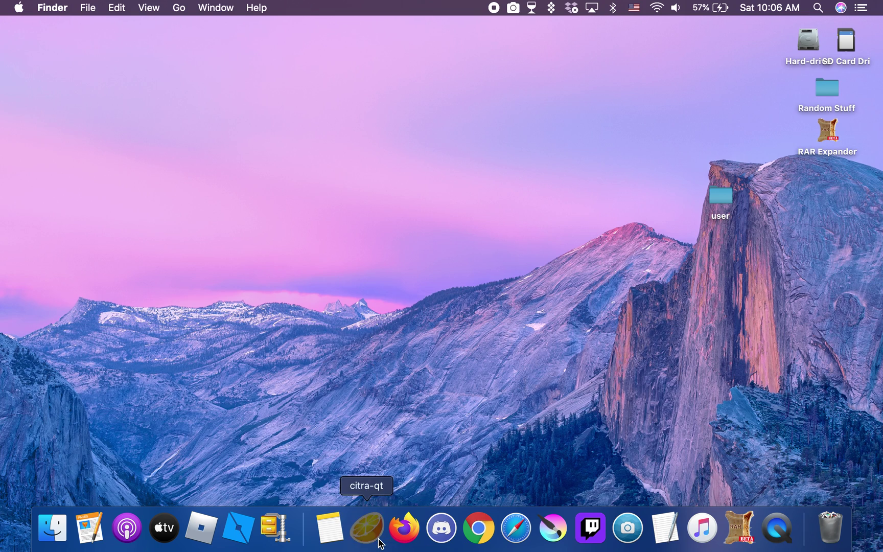
pyautogui.scroll(-10, 376, 369)
pyautogui.scroll(-5, 376, 369)
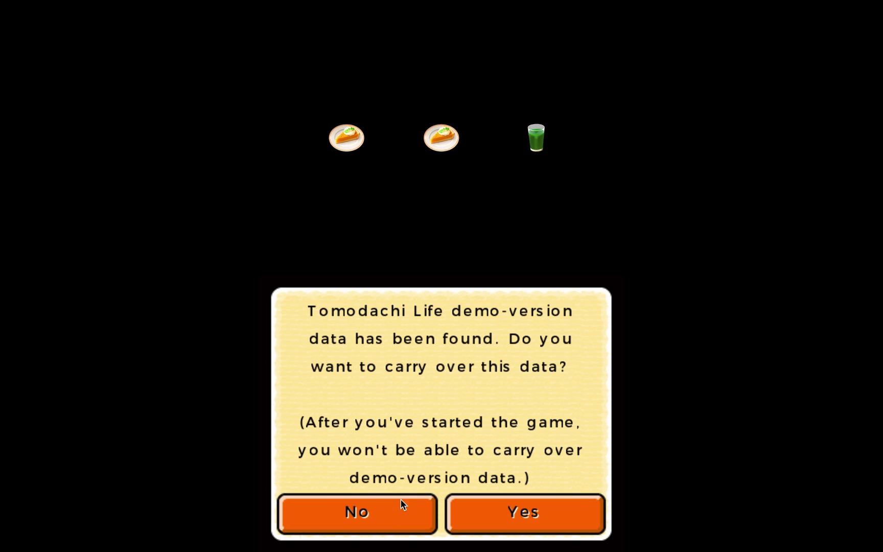
pyautogui.click(392, 511)
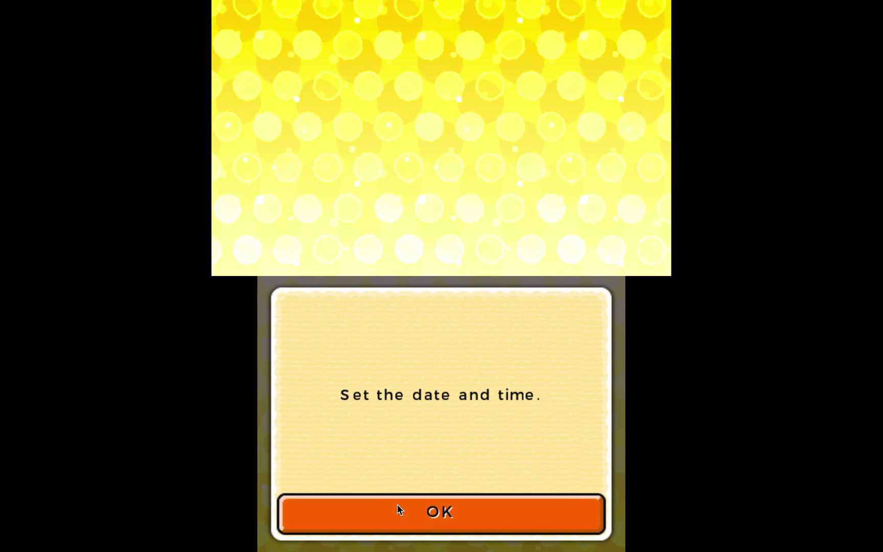
# Accept 11/30/2019 and 10:06 a.m. as the game's date and time
pyautogui.click(445, 511)
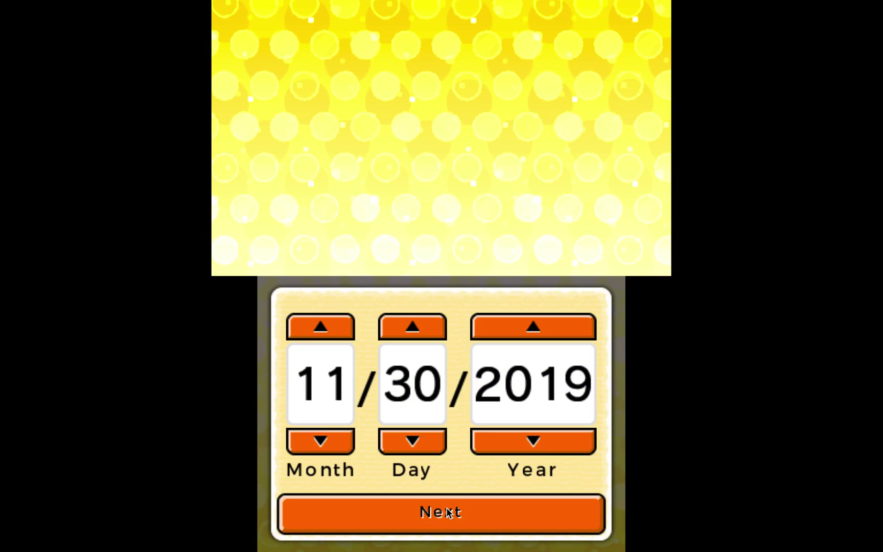
pyautogui.click(447, 512)
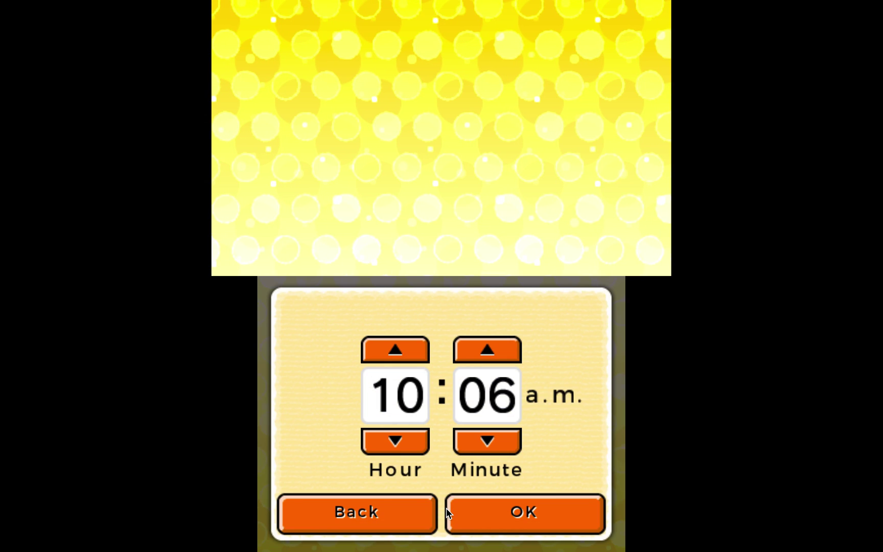
pyautogui.click(487, 514)
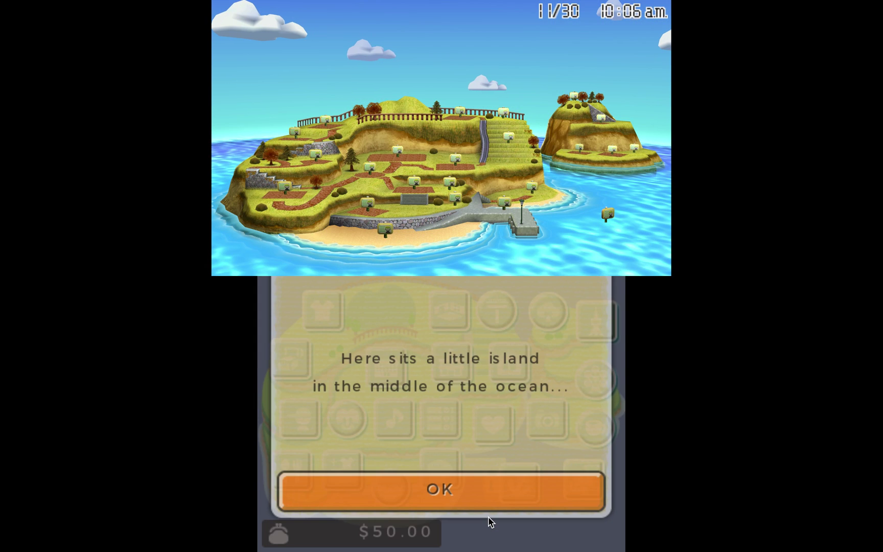
# Name the island "ok boomer" and continue through the island introduction to the creation of the Mii look-alike
pyautogui.click(488, 520)
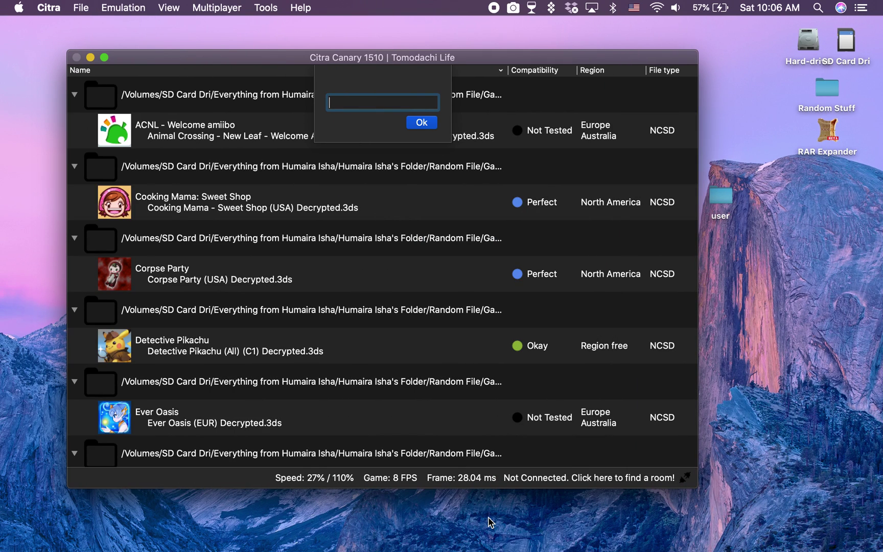
pyautogui.write('ok boomer')
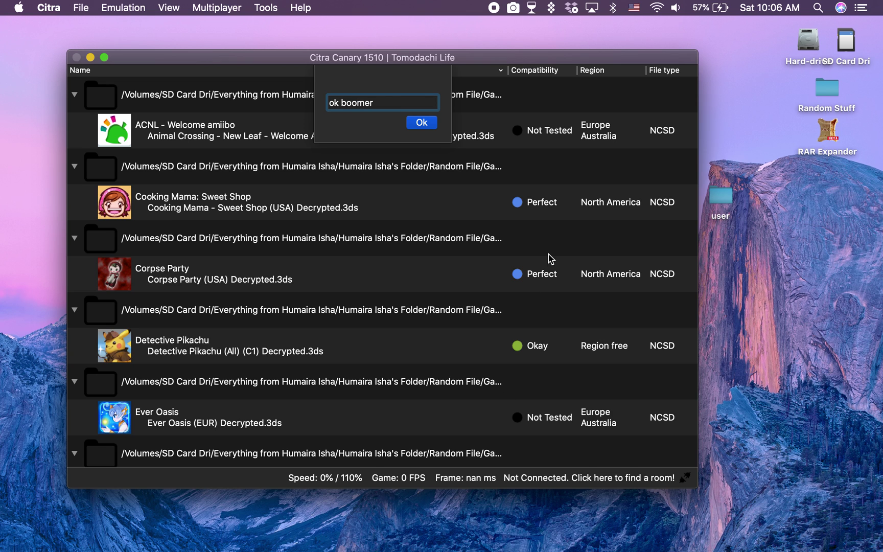
pyautogui.click(422, 122)
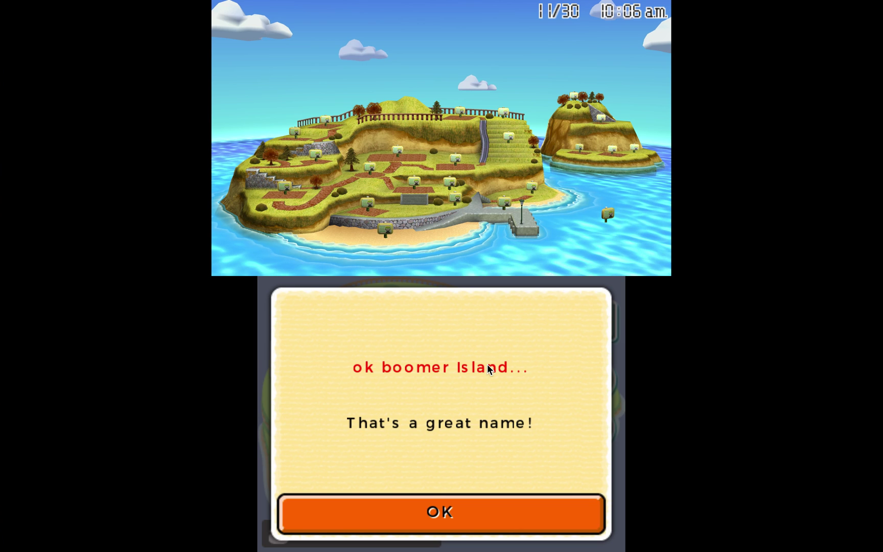
pyautogui.click(480, 514)
pyautogui.click(479, 513)
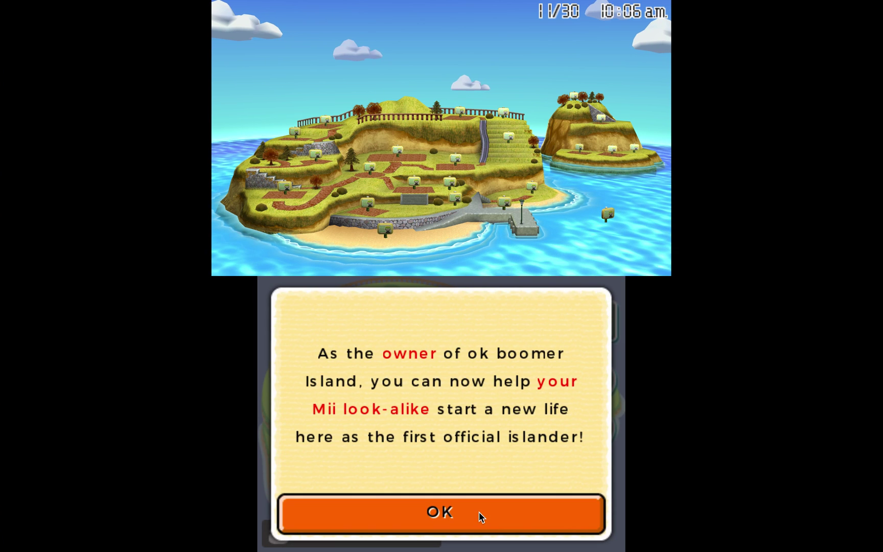
pyautogui.click(479, 513)
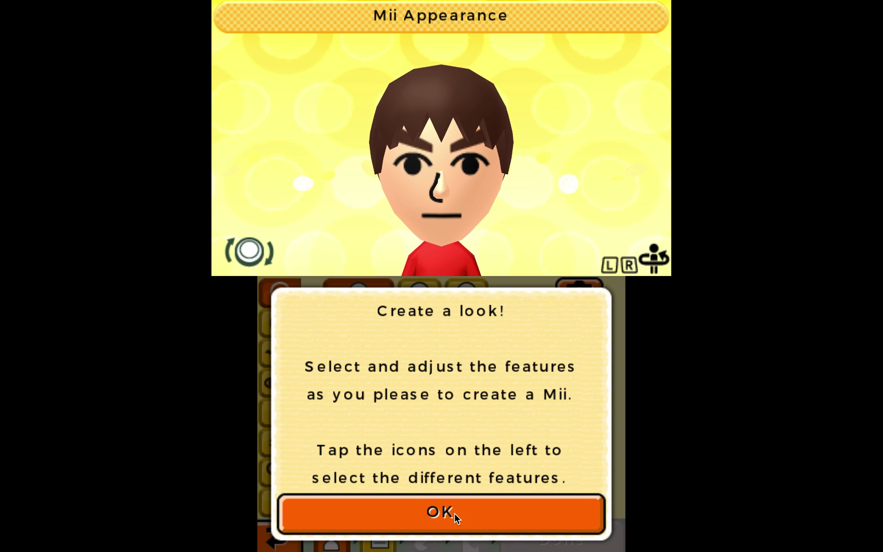
# Leave the full-screen game, return to the desktop space with Citra's game list and close the Citra window
pyautogui.moveTo(9, 1)
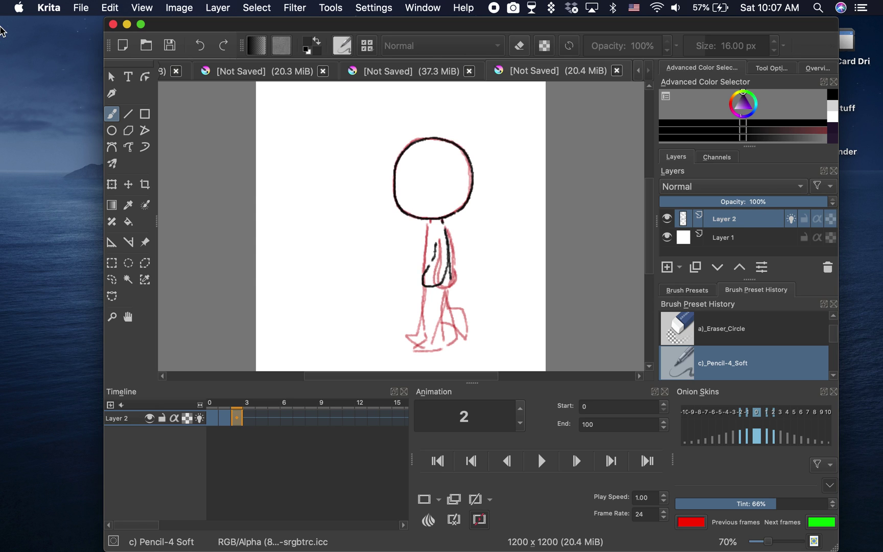
pyautogui.hotkey('ctrl', 'Right')
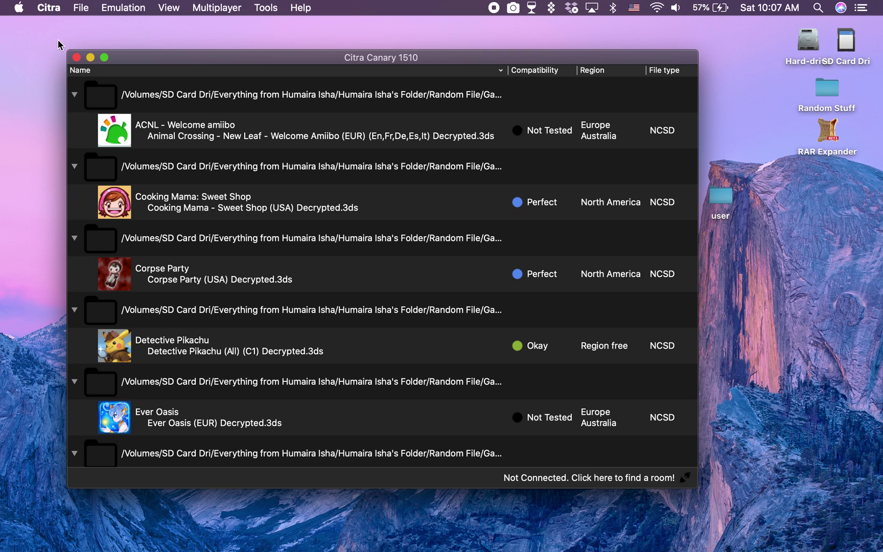
pyautogui.click(76, 57)
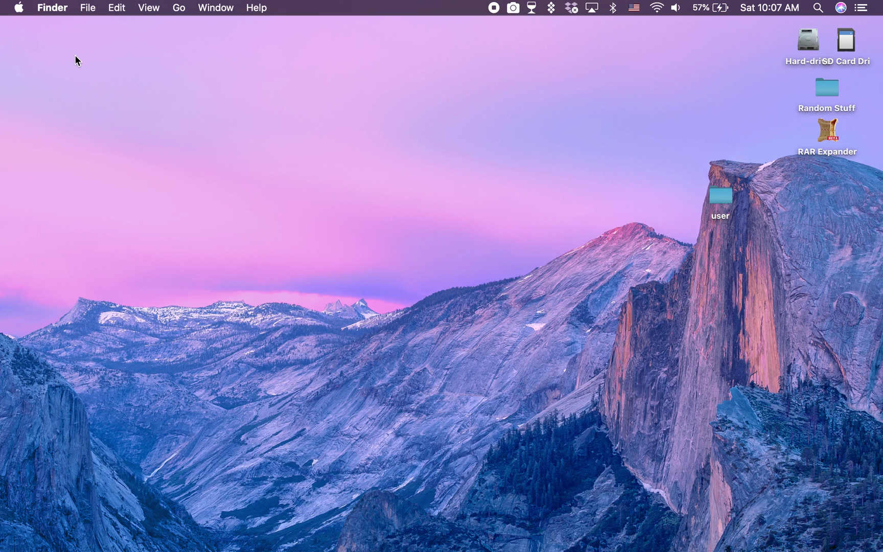